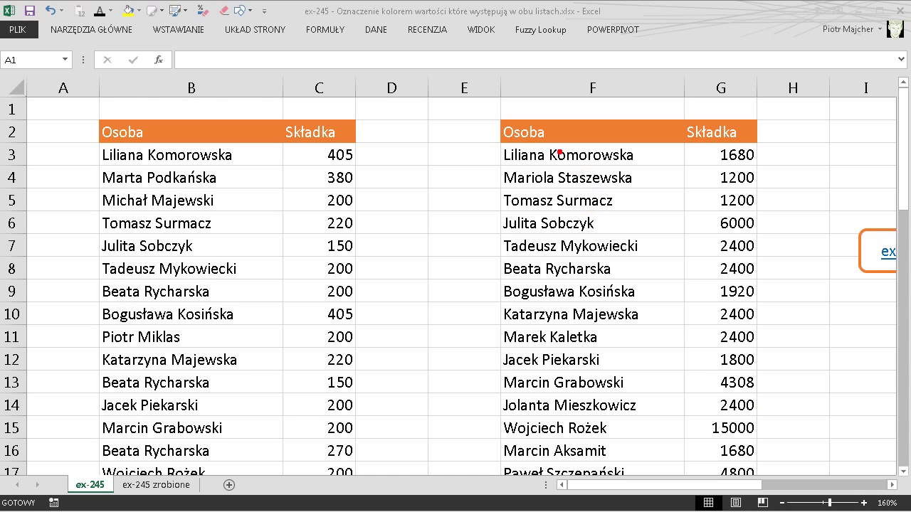
Annotate three names in column F that also appear in column B, then clear the annotations.
mouse_move(498, 140)
left_mouse_down()
mouse_move(530, 132)
mouse_move(500, 143)
left_mouse_up()
left_click_drag(270, 155, 487, 155)
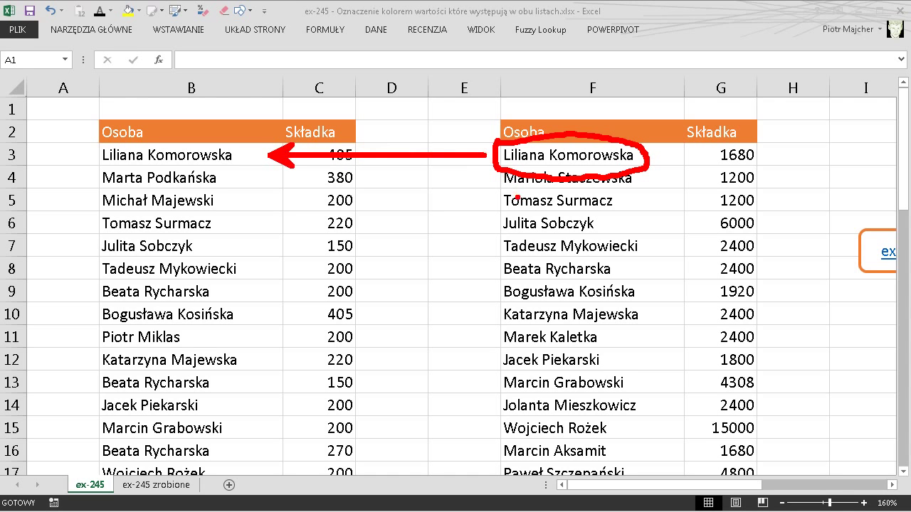
mouse_move(513, 190)
left_mouse_down()
mouse_move(570, 211)
mouse_move(511, 183)
left_mouse_up()
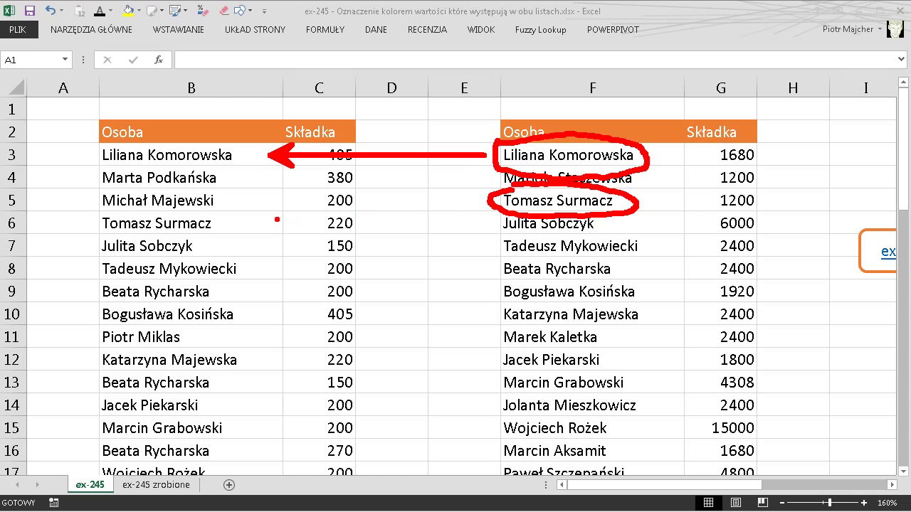
mouse_move(265, 225)
left_mouse_down()
mouse_move(492, 194)
mouse_move(486, 225)
left_mouse_up()
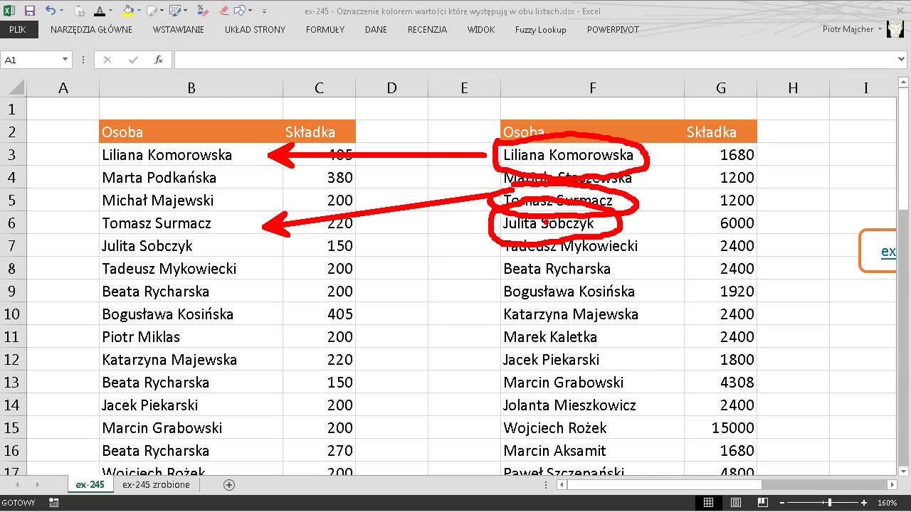
left_click_drag(263, 245, 491, 223)
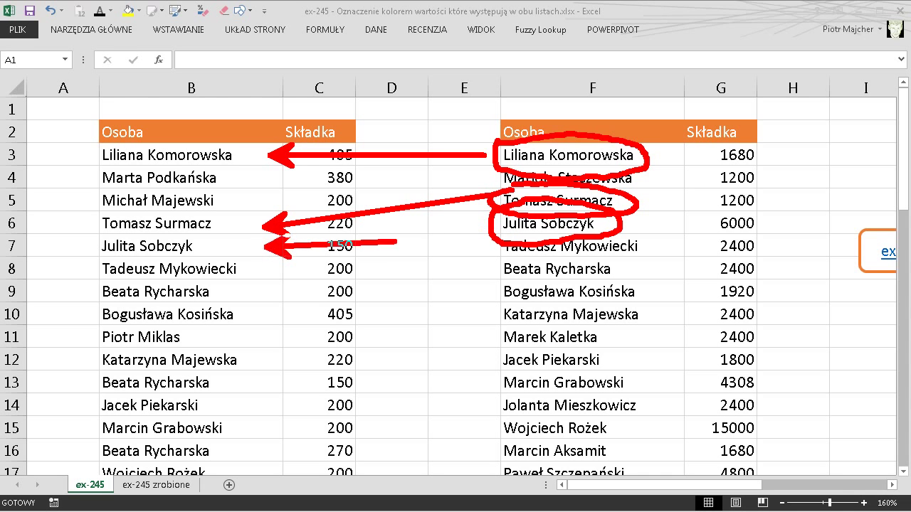
key("Escape")
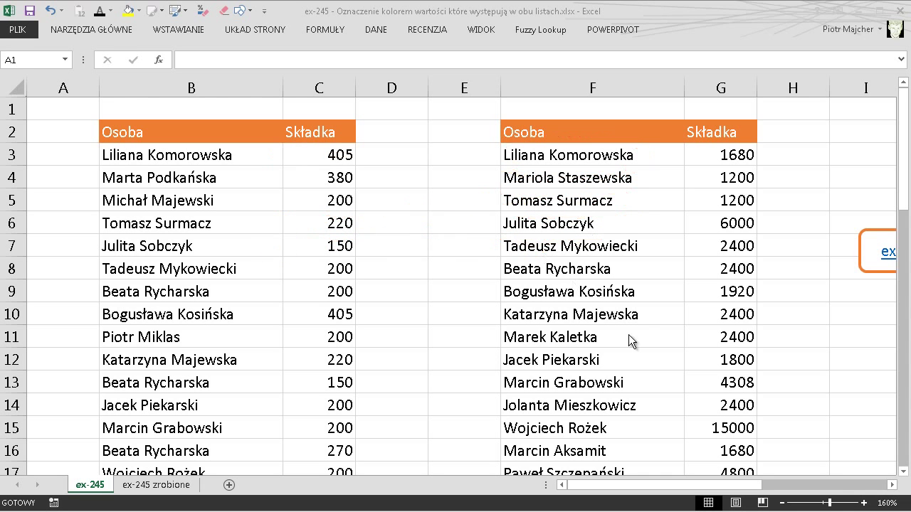
left_click(753, 488)
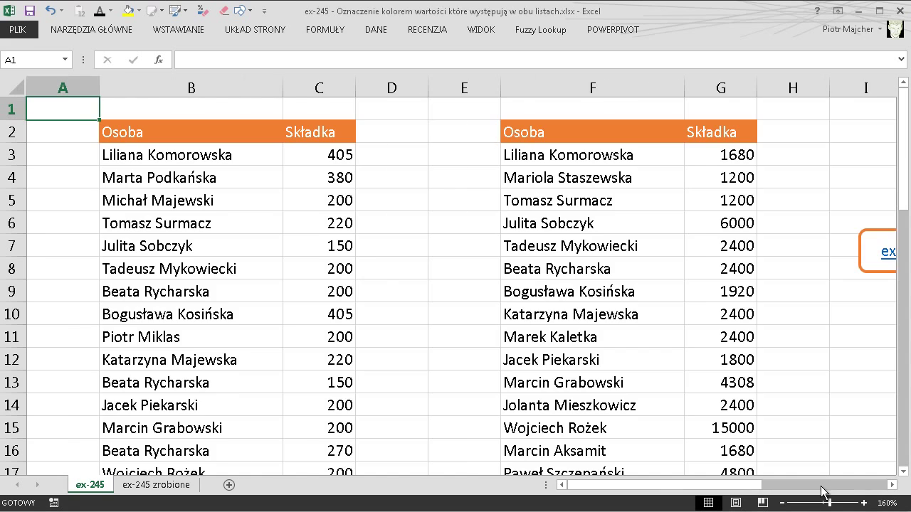
left_click(820, 490)
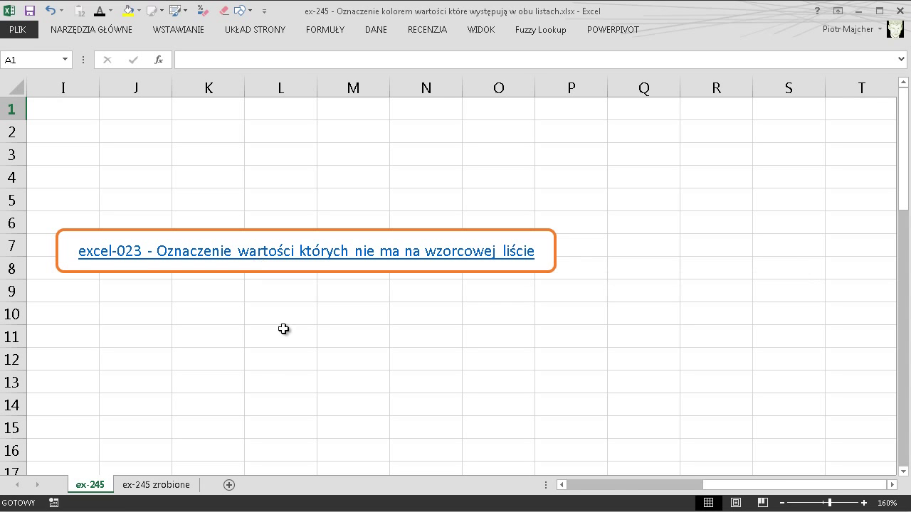
left_click_drag(617, 486, 617, 487)
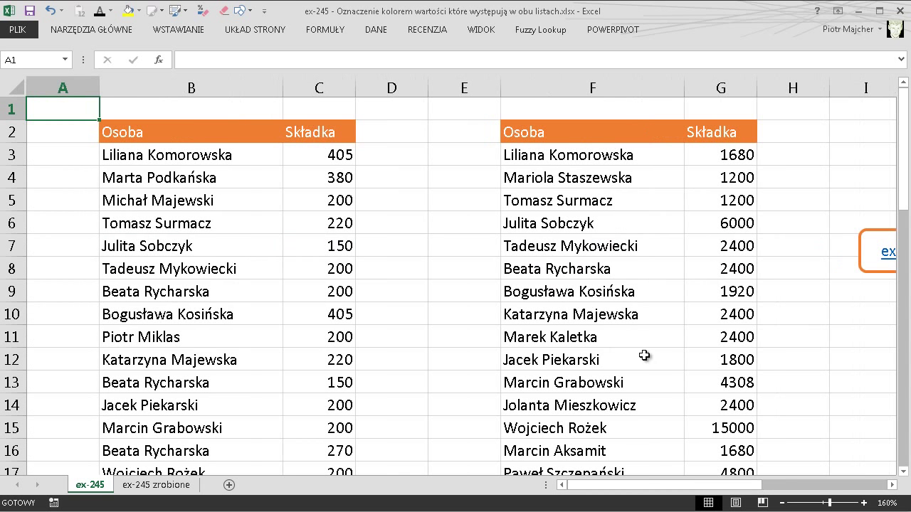
Select the column F names from F3 down to F49.
left_click(582, 176)
left_click(583, 157)
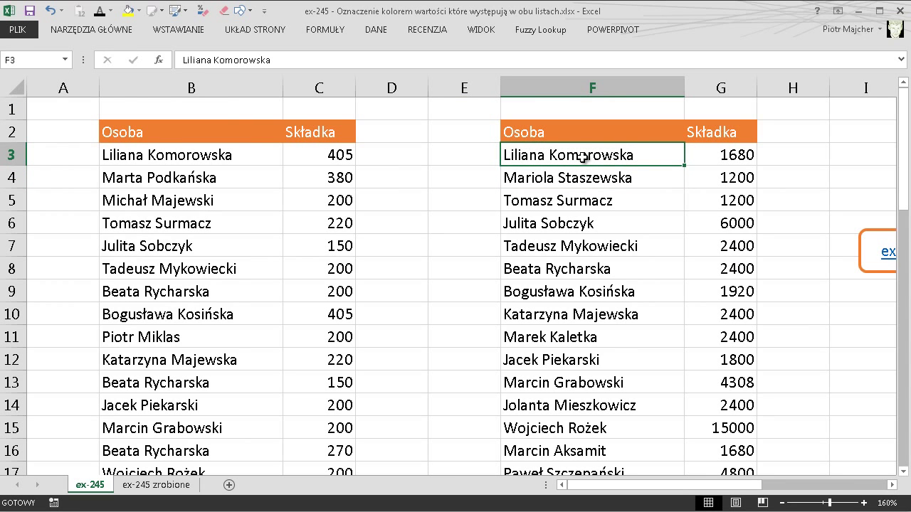
key("ctrl+shift+Down")
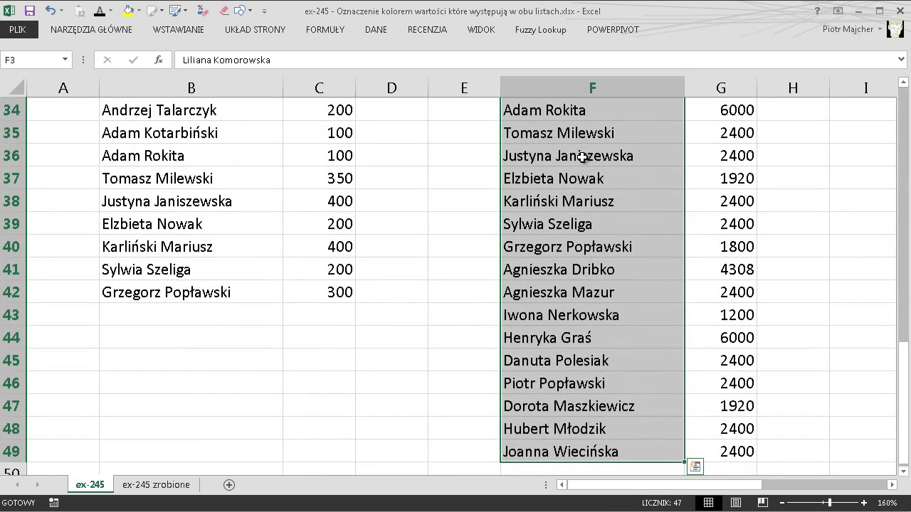
key("ctrl+BackSpace")
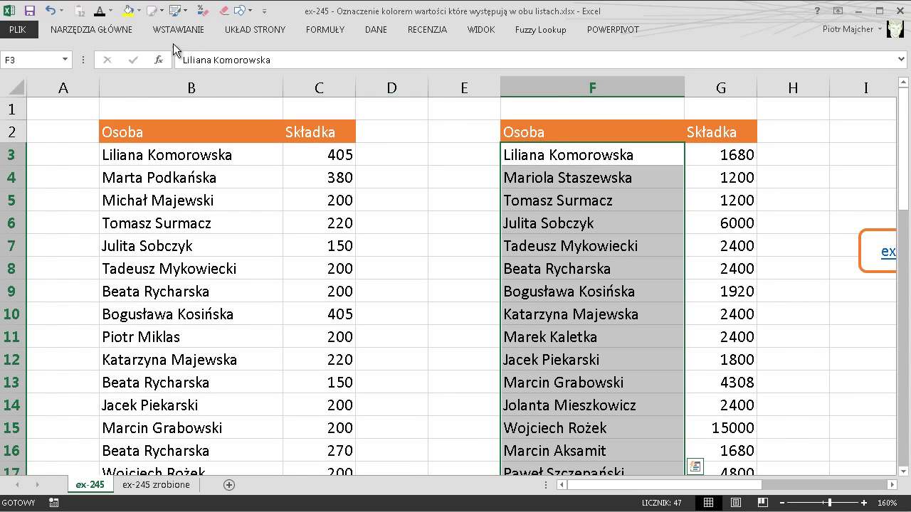
left_click(124, 32)
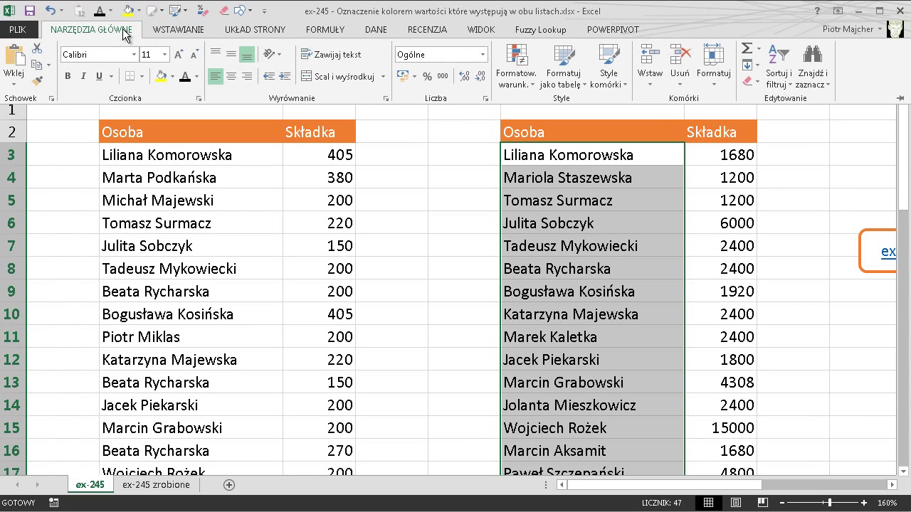
Open the New Formatting Rule dialog from Conditional Formatting for the selected column F names.
left_click(521, 74)
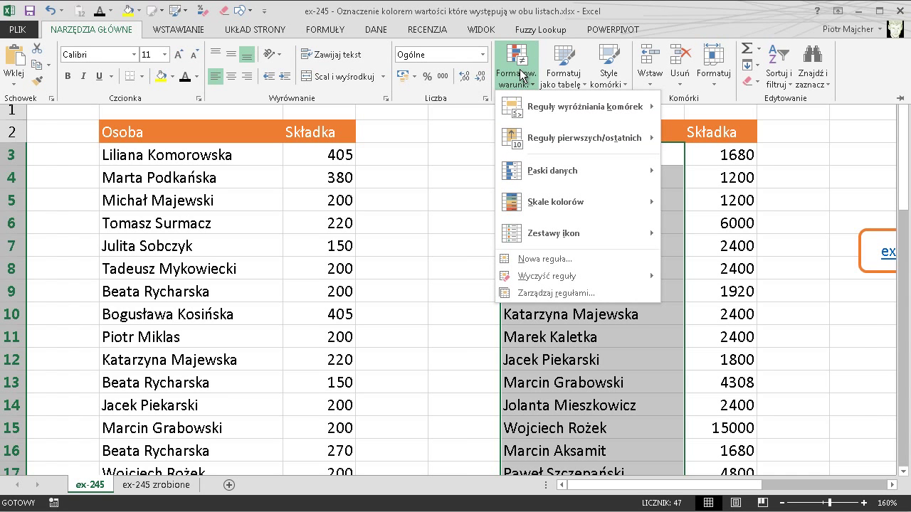
mouse_move(561, 235)
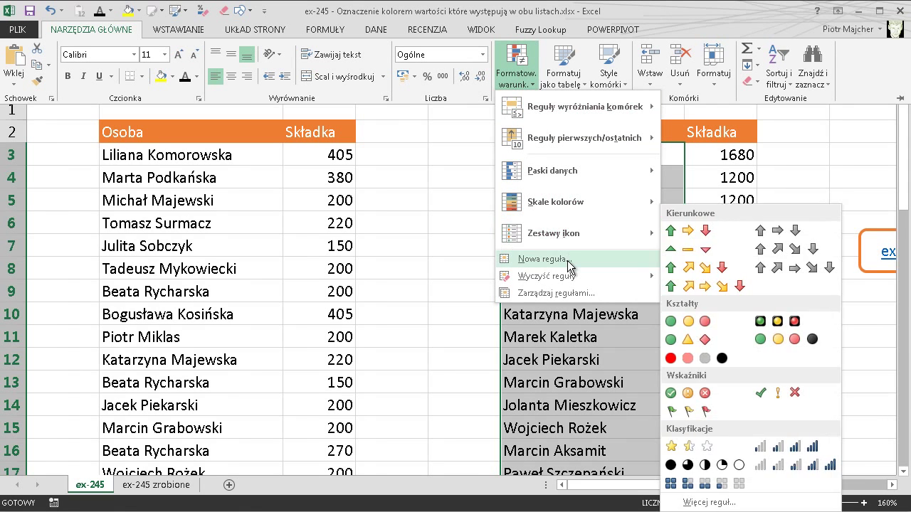
left_click(568, 260)
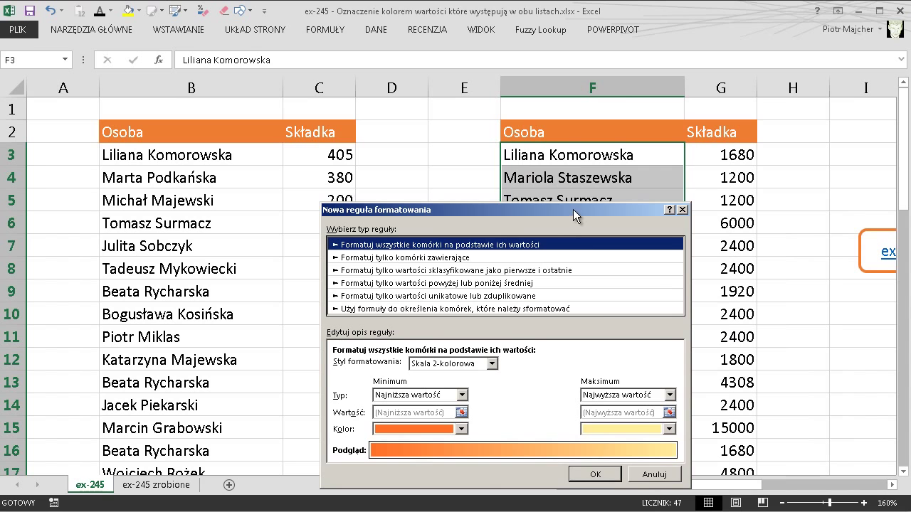
left_click_drag(573, 209, 610, 179)
Choose a formula-based rule and begin the COUNTIF formula with the range $B$3:$B$42.
left_click(453, 279)
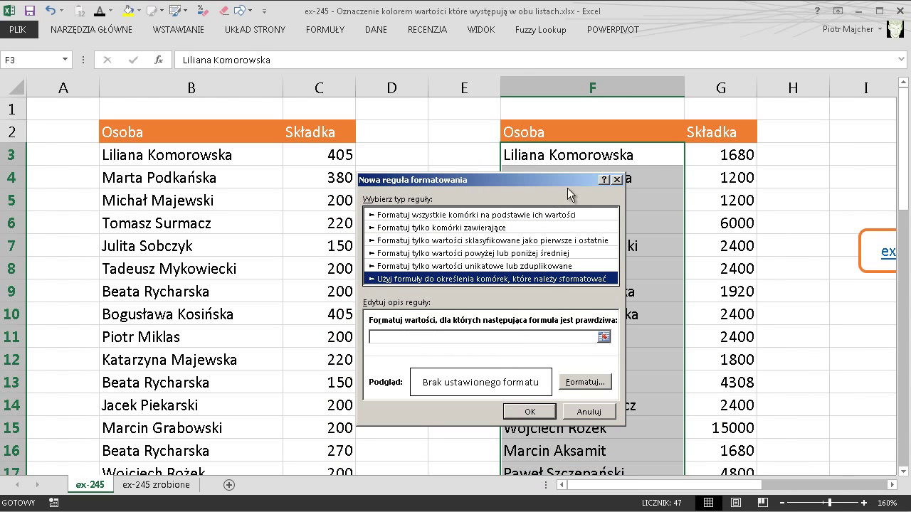
left_click_drag(566, 181, 525, 255)
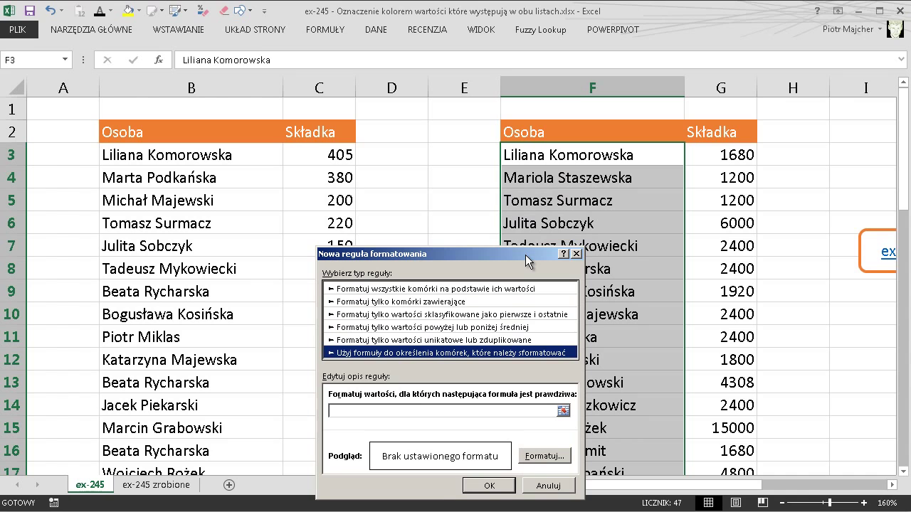
left_click(393, 411)
type("=licz")
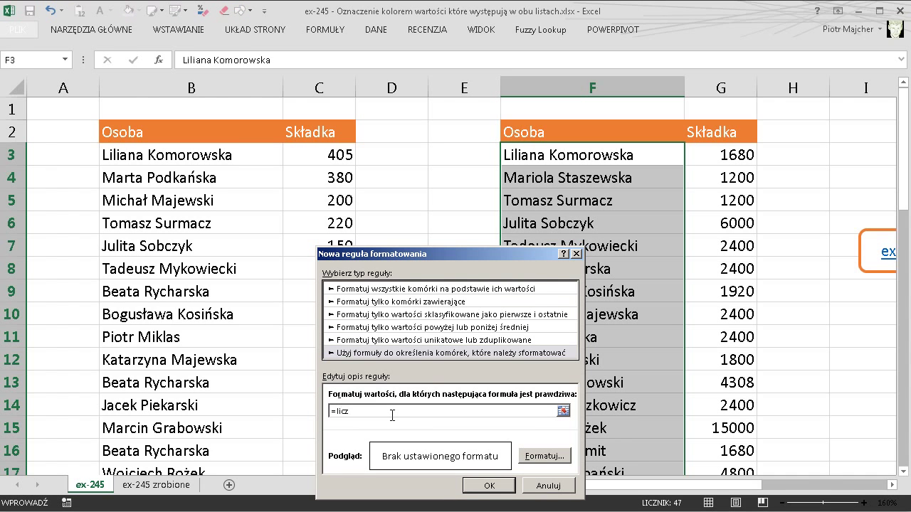
type("sza")
left_click(254, 152)
key("ctrl+shift+Down")
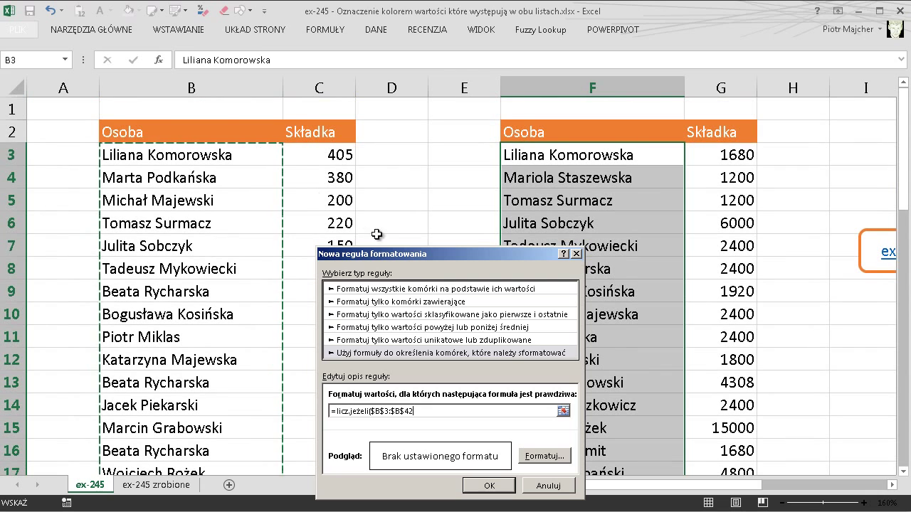
type(";")
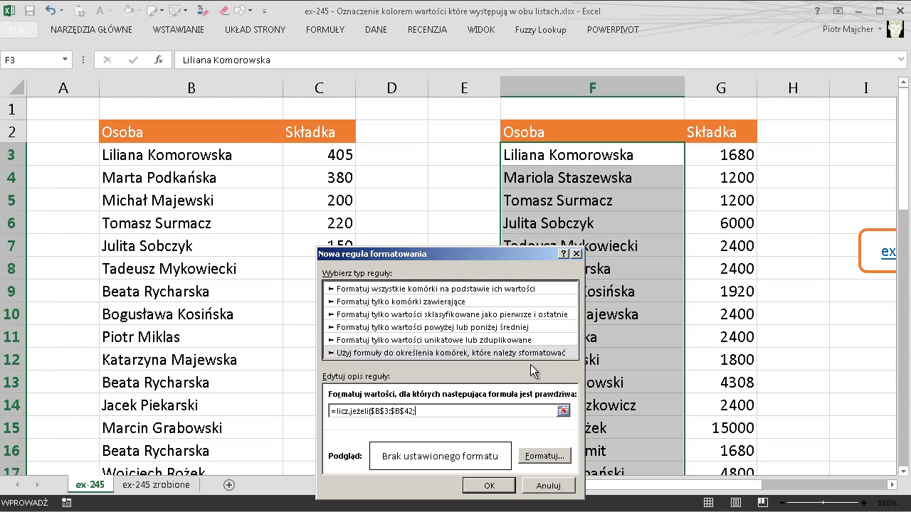
Complete the formula =licz.jeżeli($B$3:$B$42;F3)>0 using a relative F3 reference.
mouse_move(537, 137)
left_mouse_down()
mouse_move(511, 140)
mouse_move(503, 185)
mouse_move(620, 367)
mouse_move(673, 403)
mouse_move(684, 186)
mouse_move(559, 158)
left_mouse_up()
key("Escape")
left_click(582, 156)
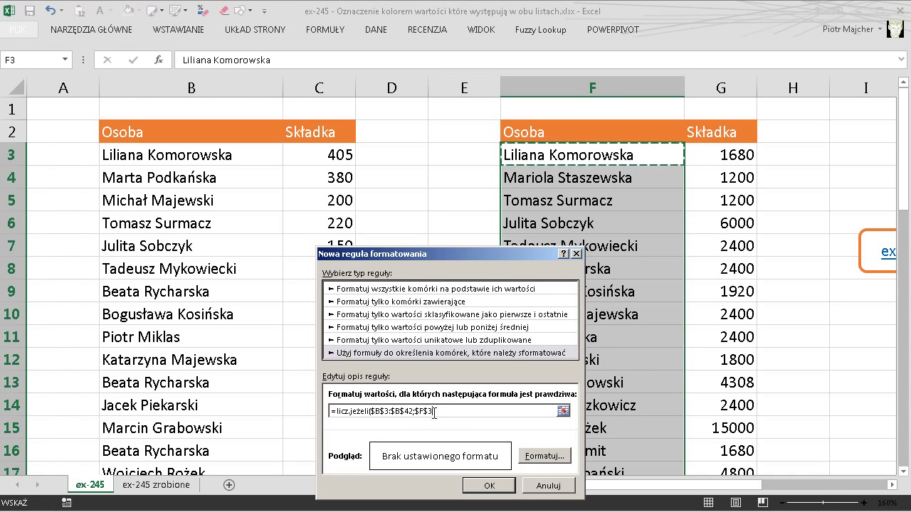
key("F4")
key("F4")
key("F4")
mouse_move(632, 173)
left_mouse_down()
mouse_move(609, 395)
mouse_move(652, 374)
left_mouse_up()
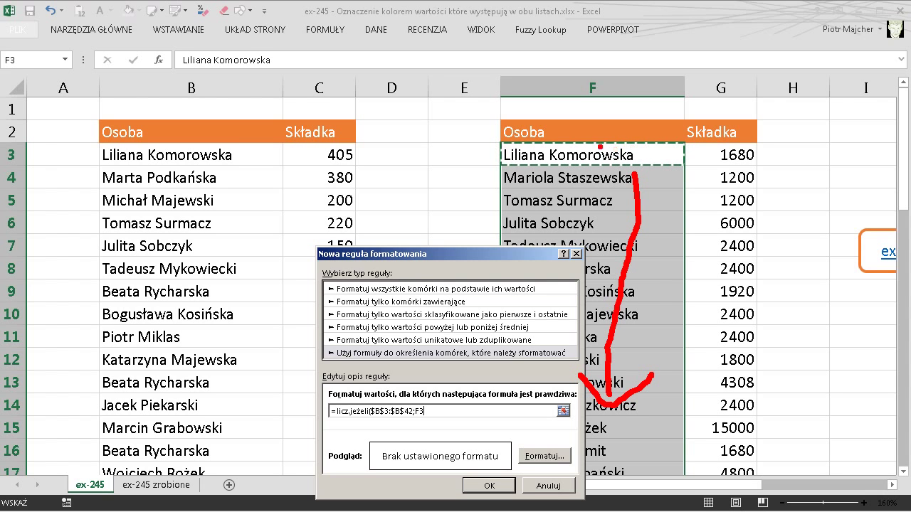
mouse_move(513, 168)
left_mouse_down()
mouse_move(500, 196)
mouse_move(516, 235)
mouse_move(534, 232)
left_mouse_up()
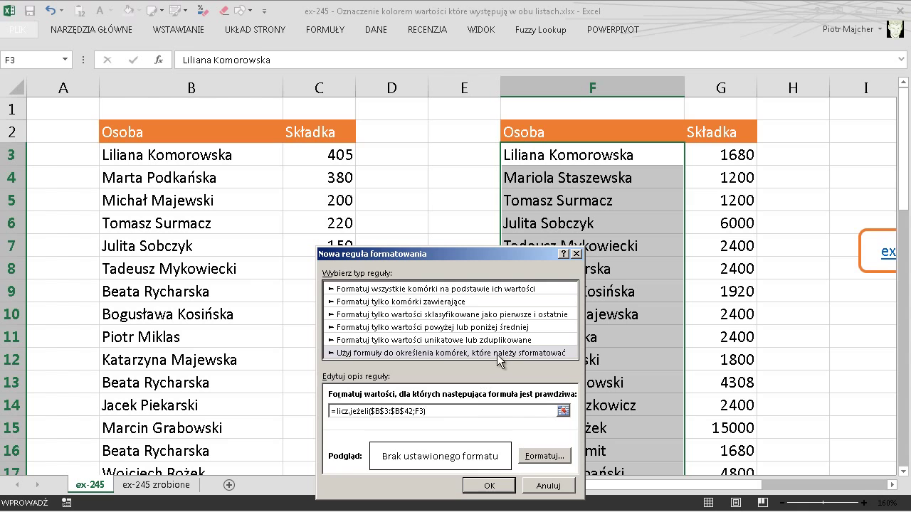
left_click_drag(528, 133, 588, 130)
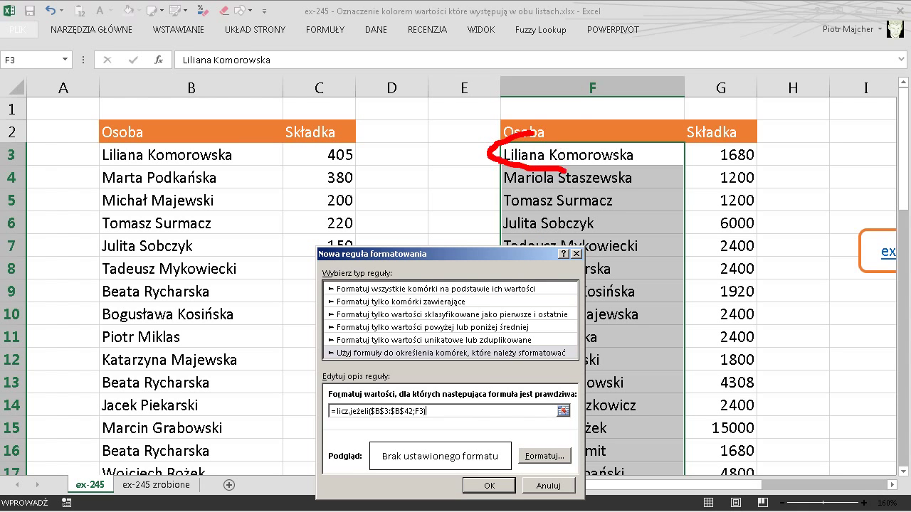
left_click_drag(492, 146, 306, 238)
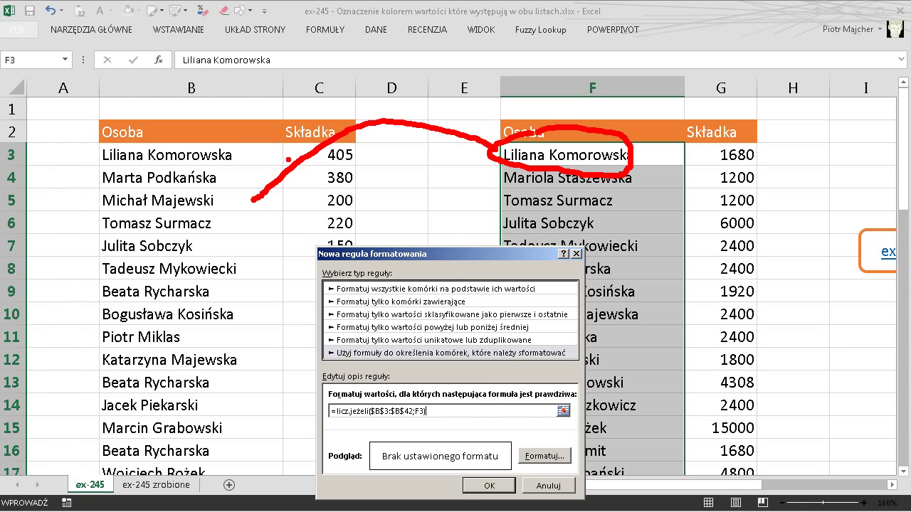
key("Escape")
type(">0")
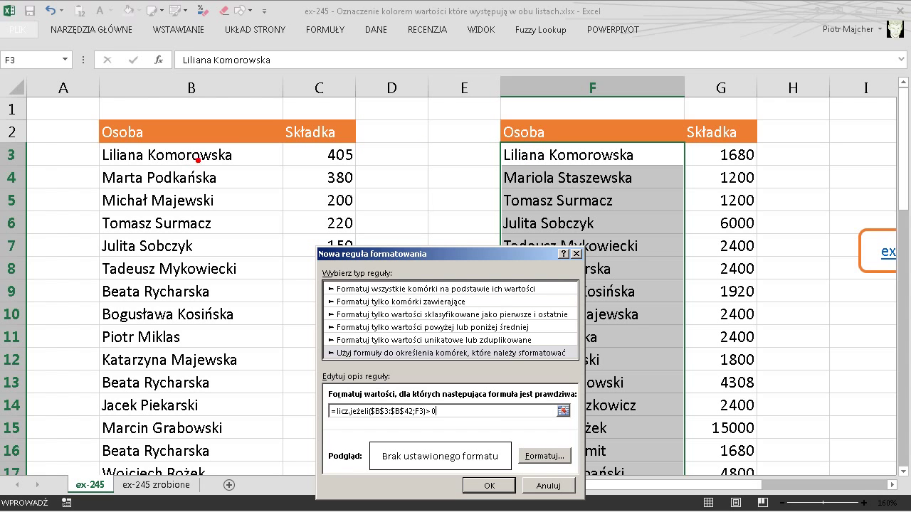
Give matching cells a green fill and confirm the new rule.
left_click(558, 454)
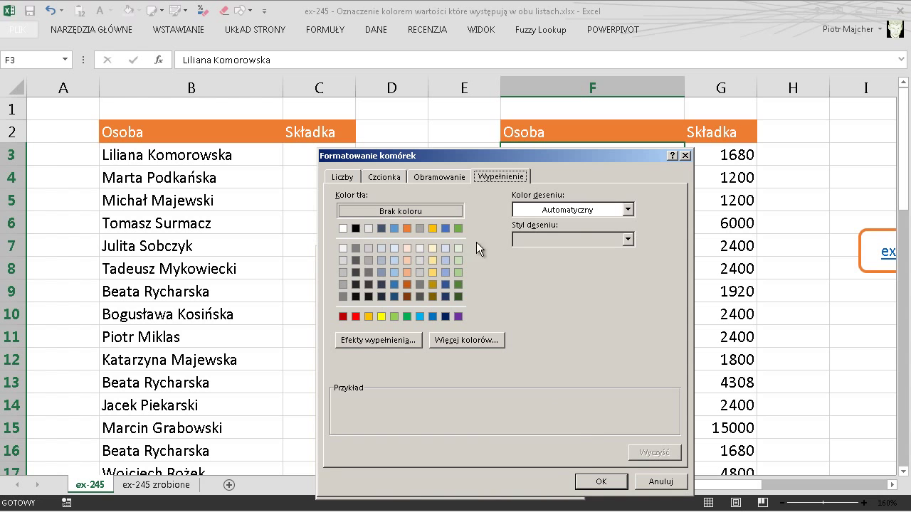
left_click(459, 227)
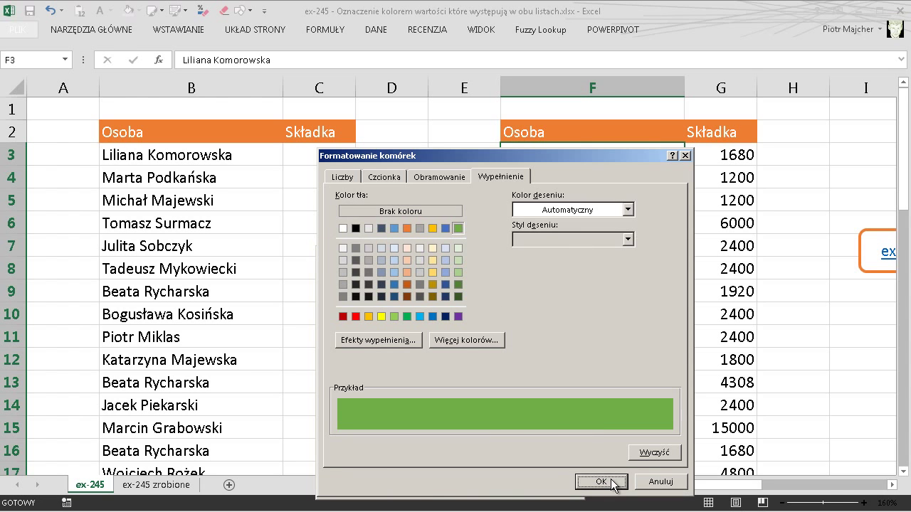
left_click(613, 482)
left_click(489, 484)
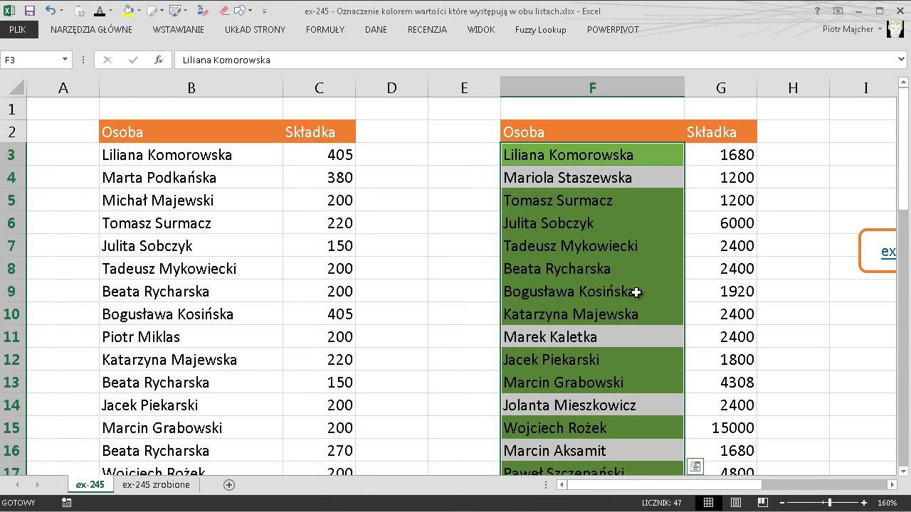
Check the green-filled names, then turn on AutoFilter for the Osoba and Składka table.
left_click(567, 236)
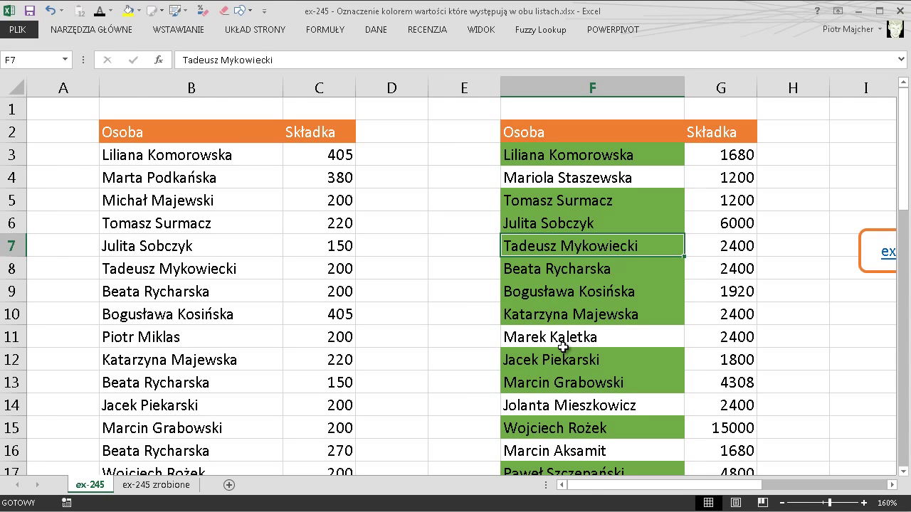
left_click(605, 208)
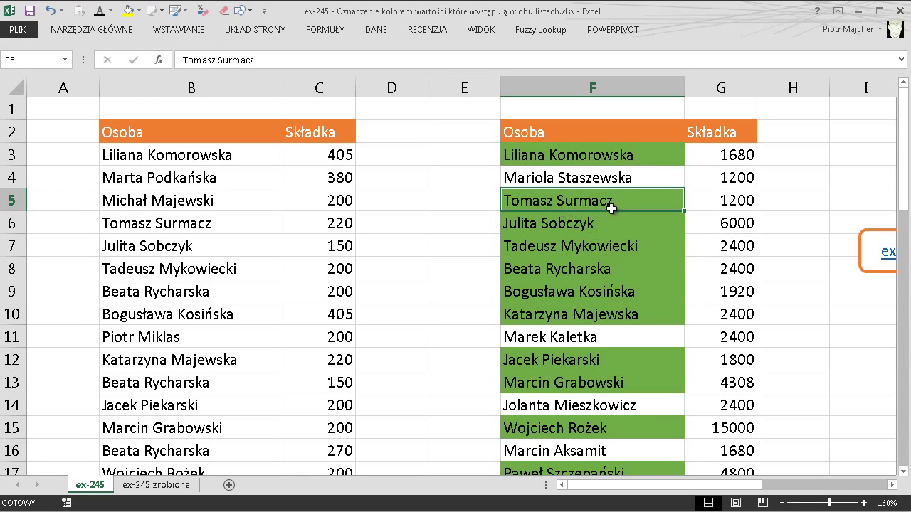
left_click(632, 230)
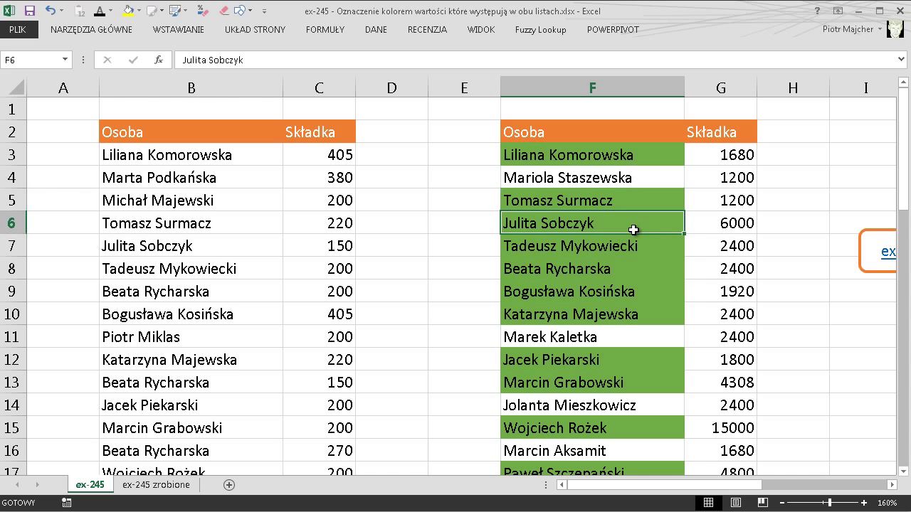
key("ctrl+shift+l")
left_click(677, 135)
Filter the Osoba column by green fill colour, leaving 32 of 47 names visible.
mouse_move(599, 221)
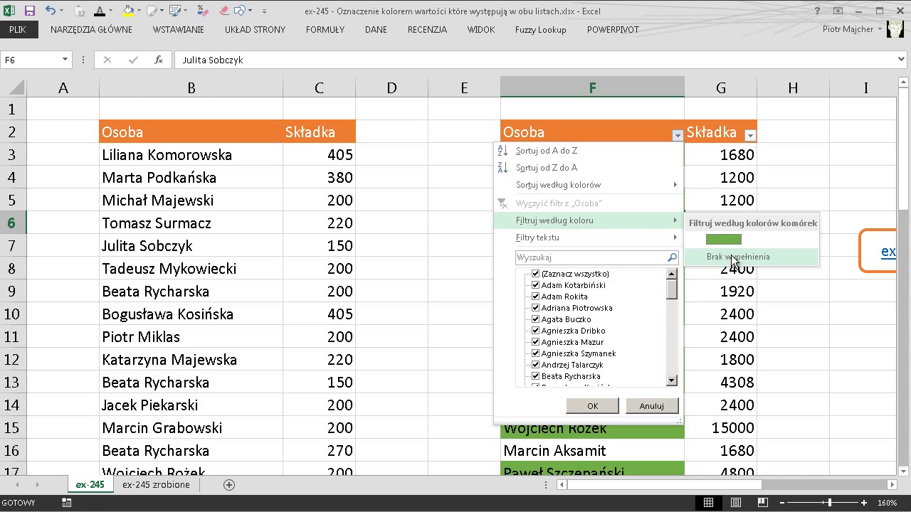
left_click(733, 257)
left_click(678, 135)
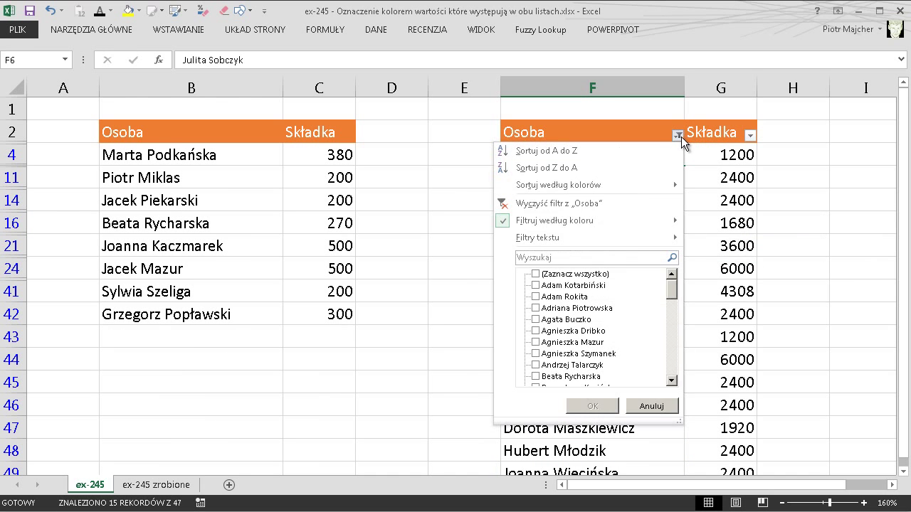
left_click(730, 238)
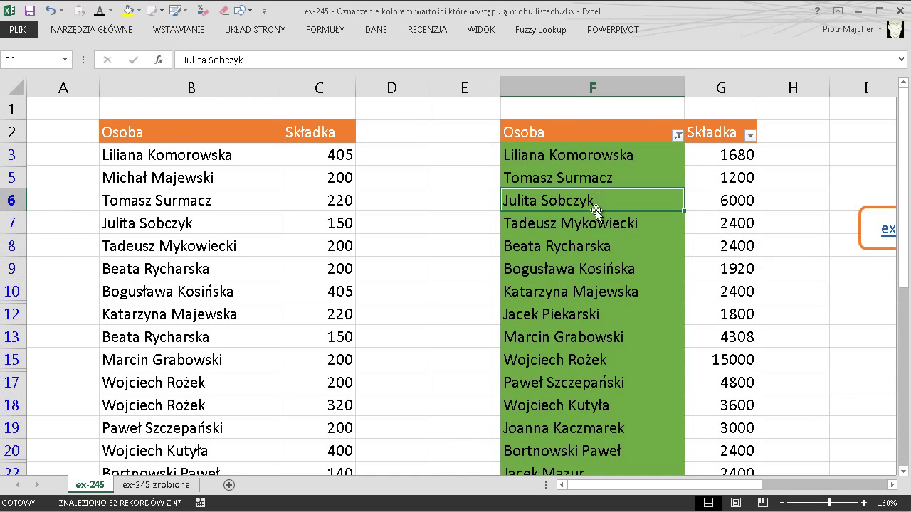
left_click(594, 217)
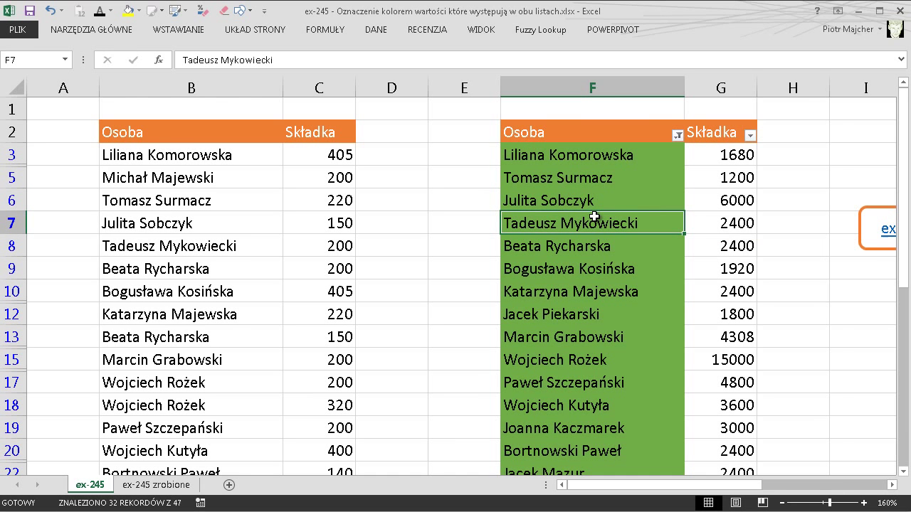